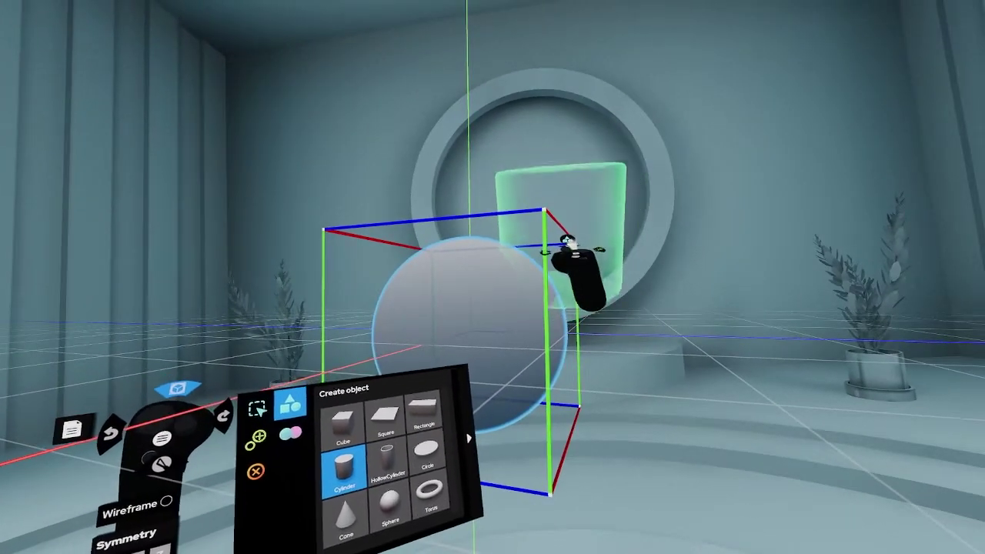
- Add a cylinder behind the sphere and a cube above and behind the cylinder
click(564, 244)
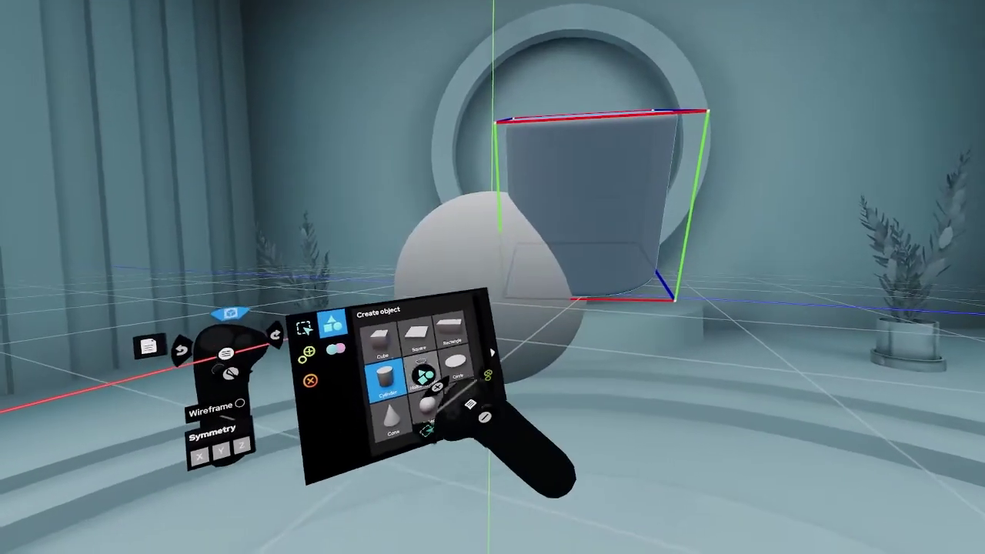
click(389, 344)
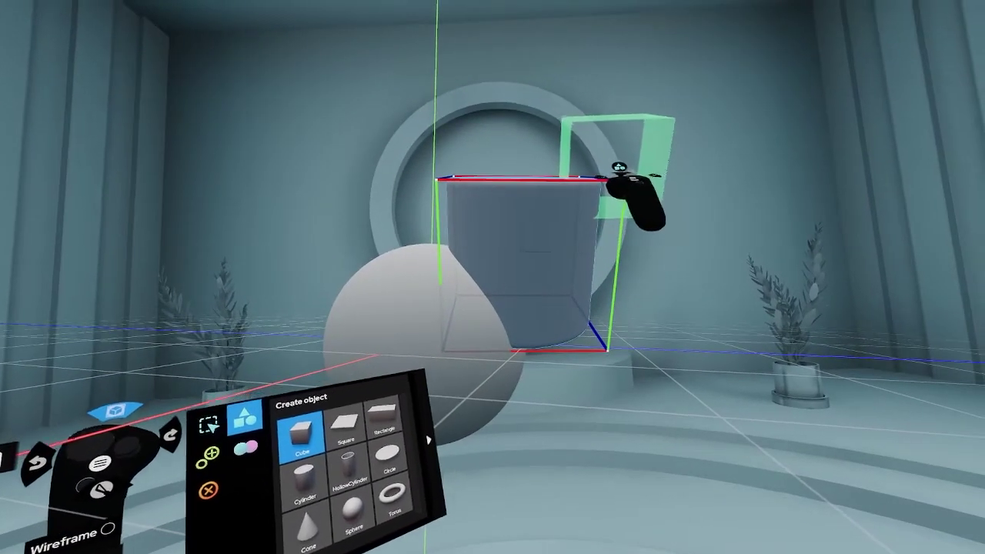
click(619, 168)
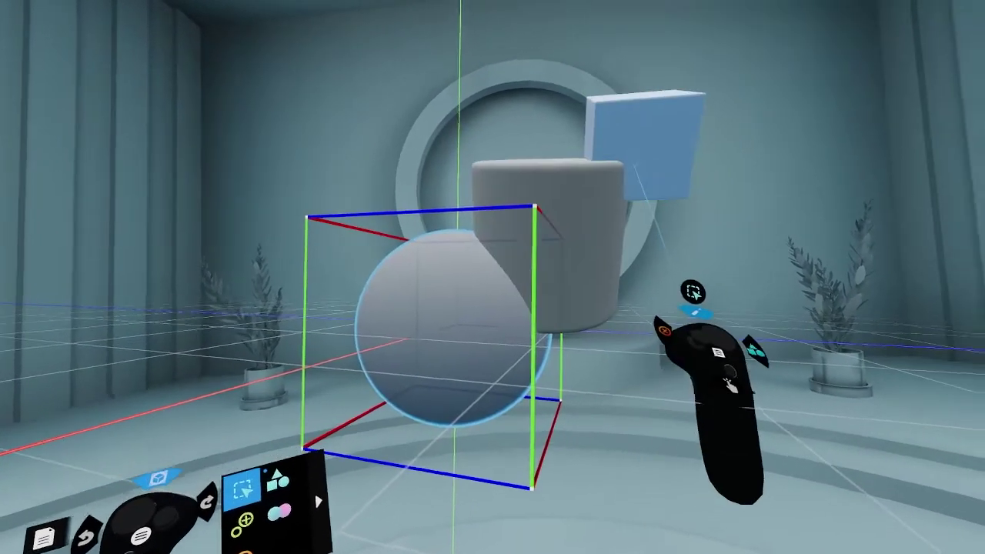
- Try selecting the cube, the cylinder and the sphere individually and as a multiple selection
click(613, 154)
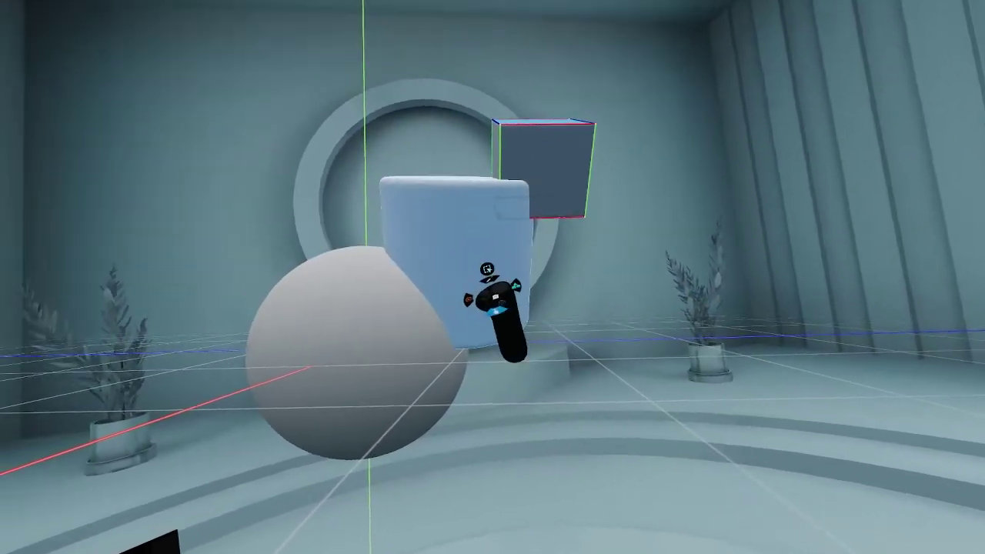
click(479, 308)
click(454, 339)
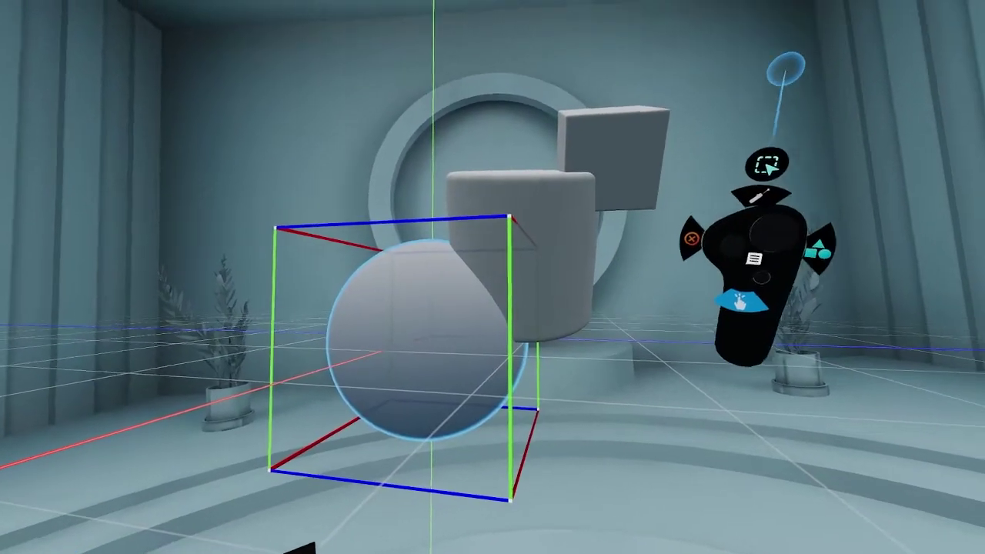
click(770, 85)
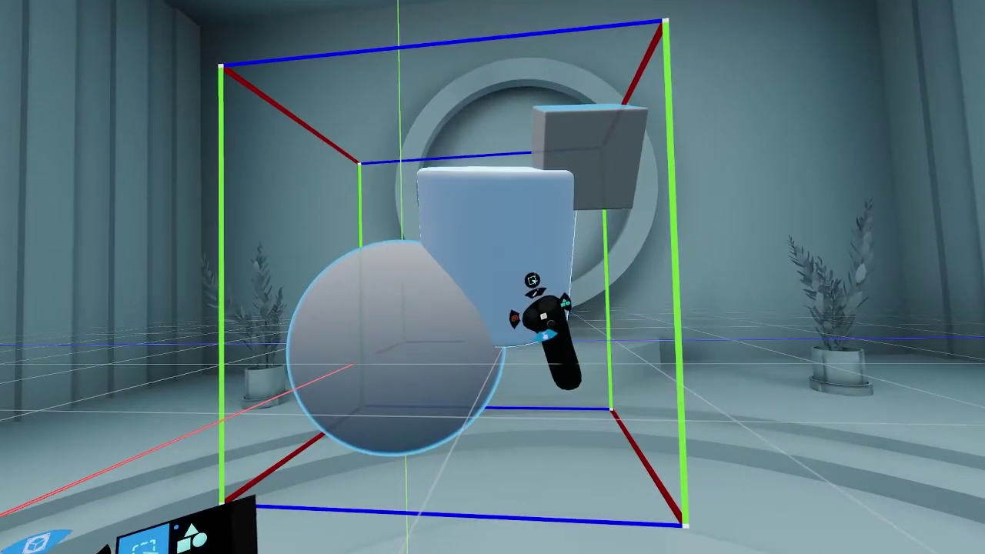
- Select the cylinder, sculpt a rounded bulge down its side facing the sphere, and return to object mode
click(539, 316)
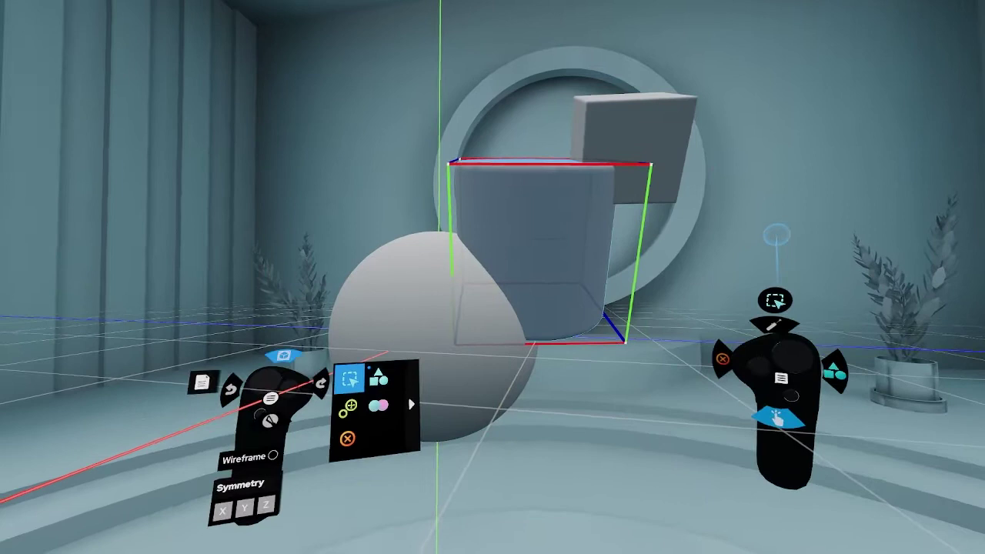
click(269, 421)
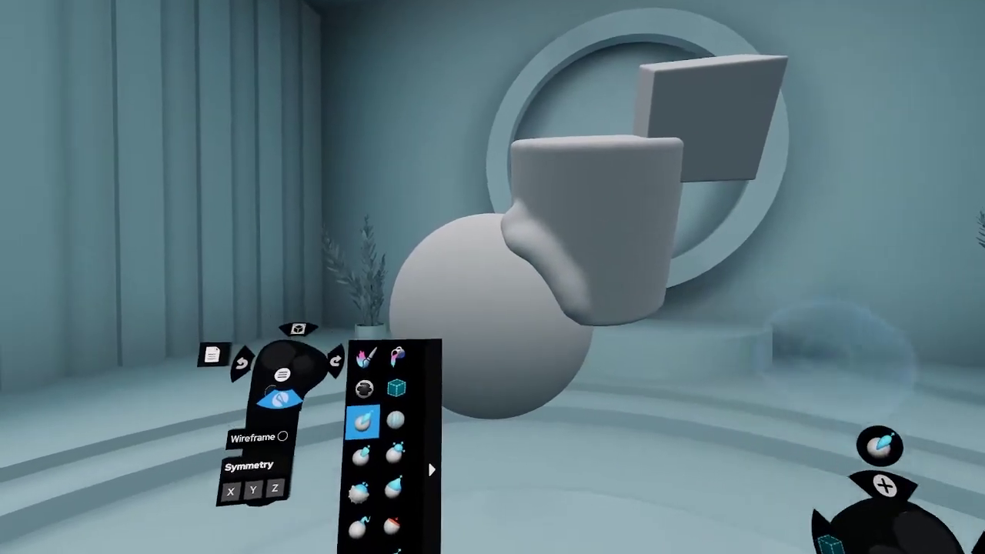
click(304, 329)
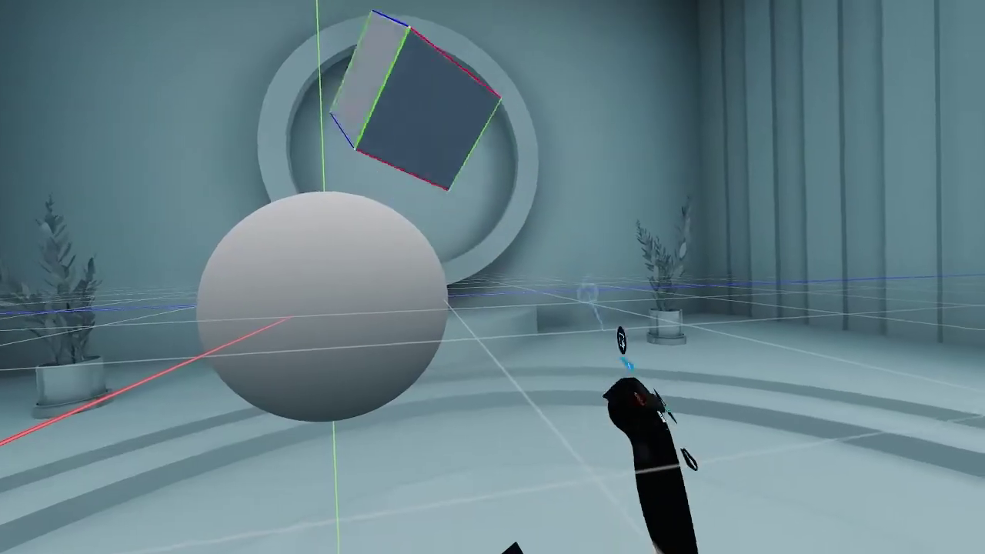
- Move the tilted cube down onto the sphere's upper side and adjust its distance until it rests against the surface
drag(622, 341, 585, 267)
drag(515, 72, 542, 354)
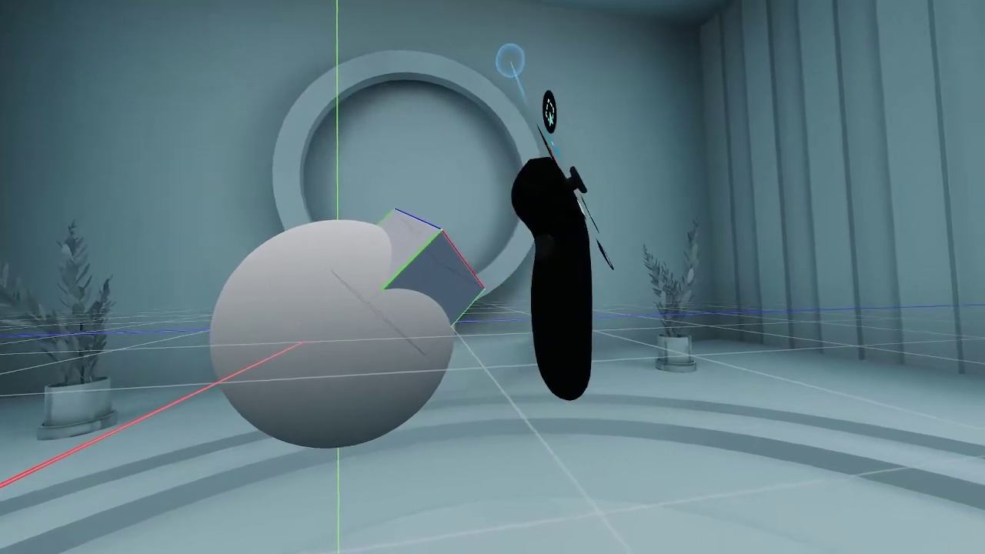
scroll(494, 62, up, 5)
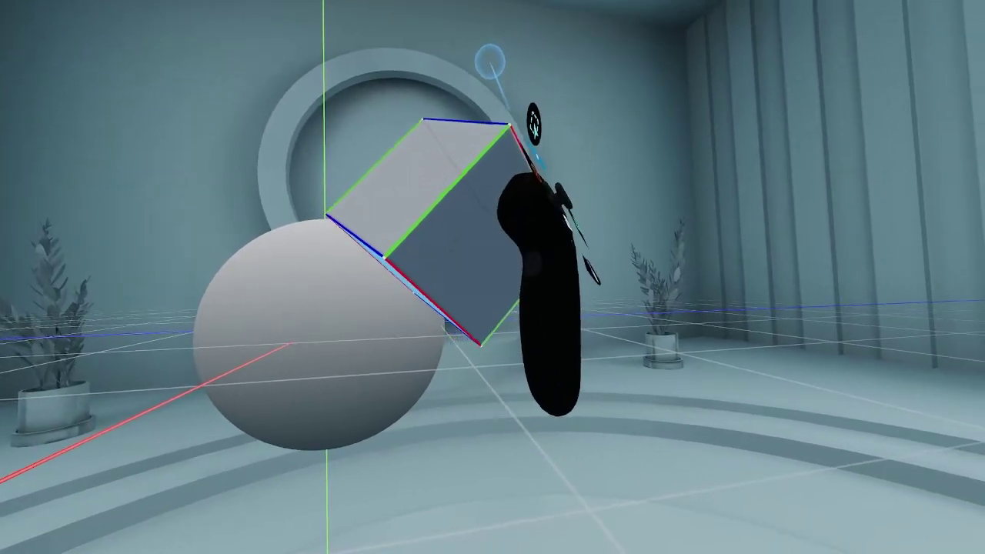
scroll(492, 63, down, 2)
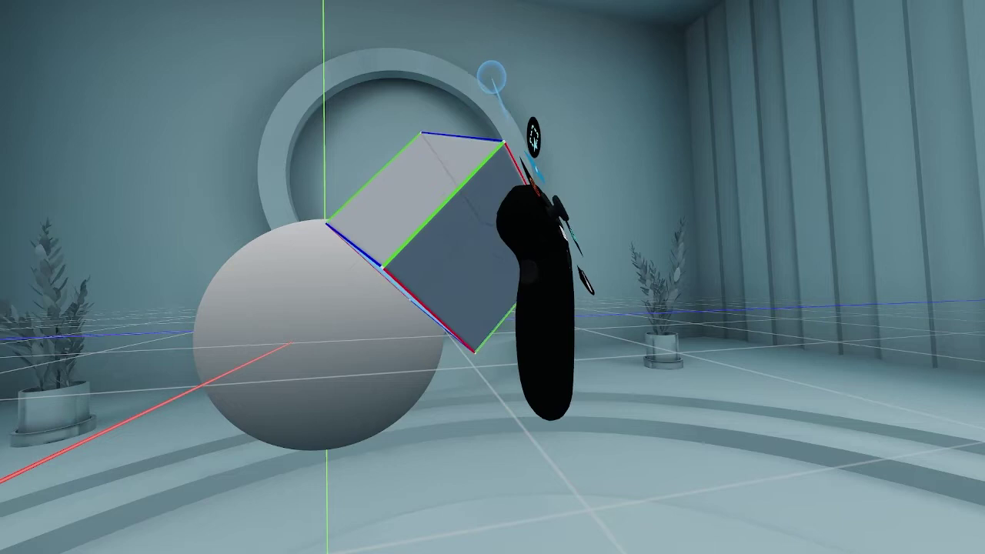
drag(538, 165, 514, 189)
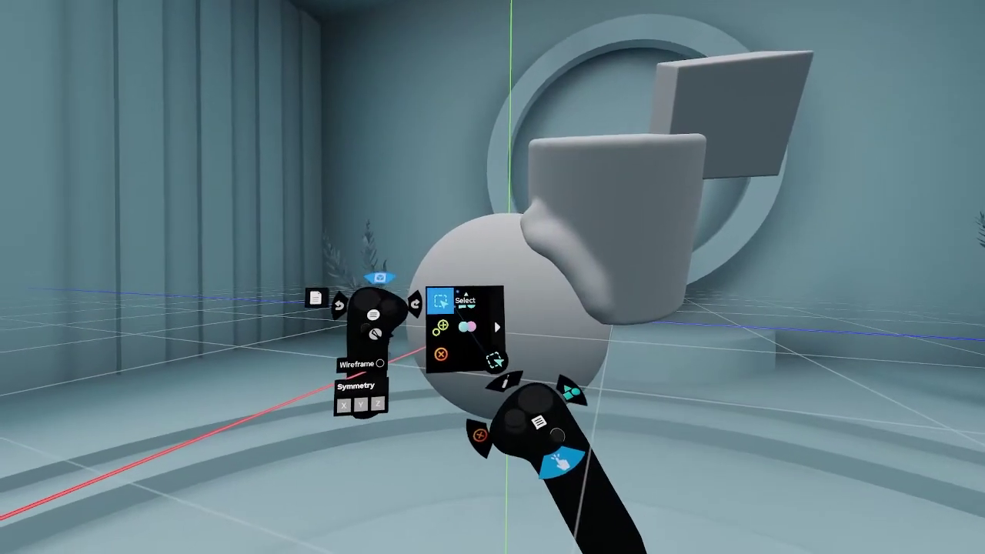
- Expand the document outline and select the Cube in it
click(494, 334)
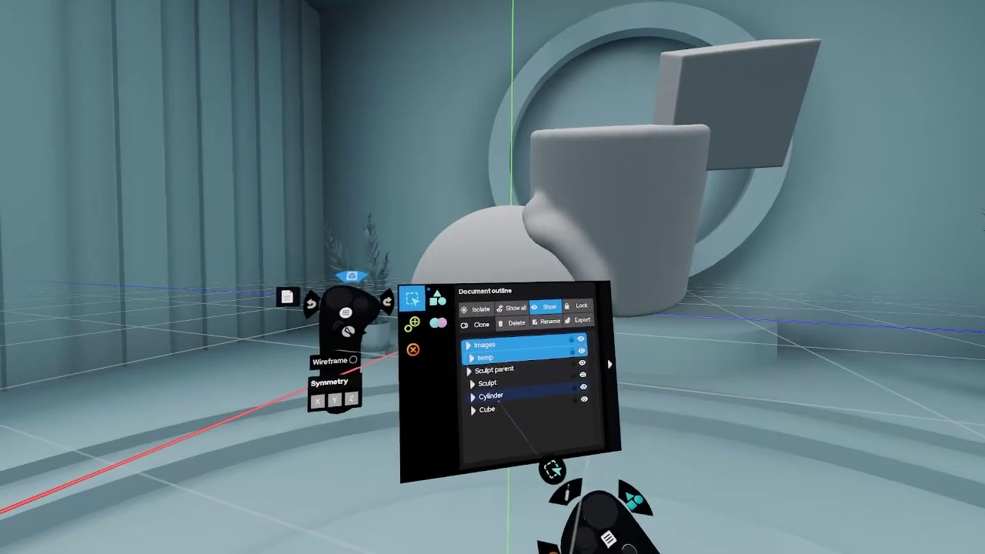
click(482, 407)
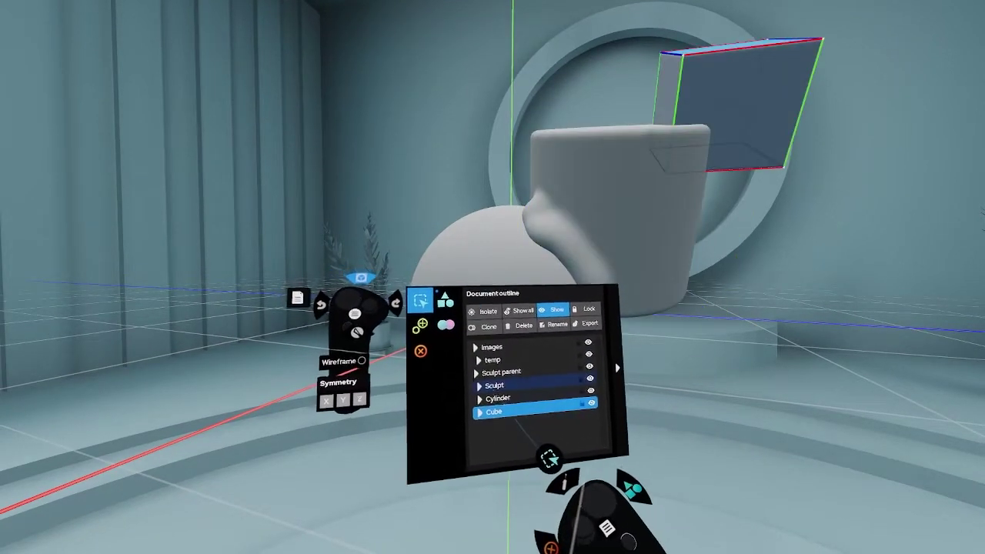
- Select Sculpt in the document outline, hide and lock it, and show it again
click(500, 385)
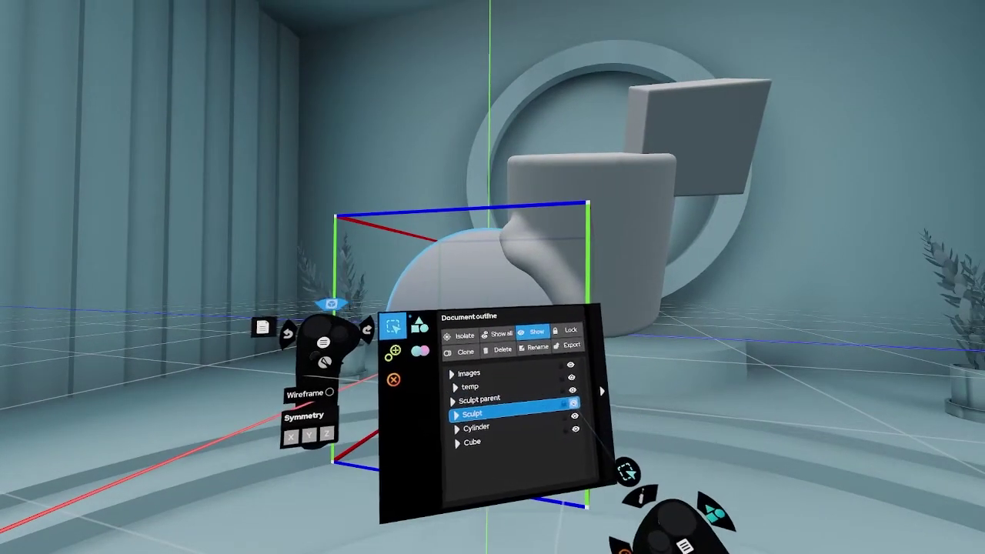
click(573, 403)
click(569, 335)
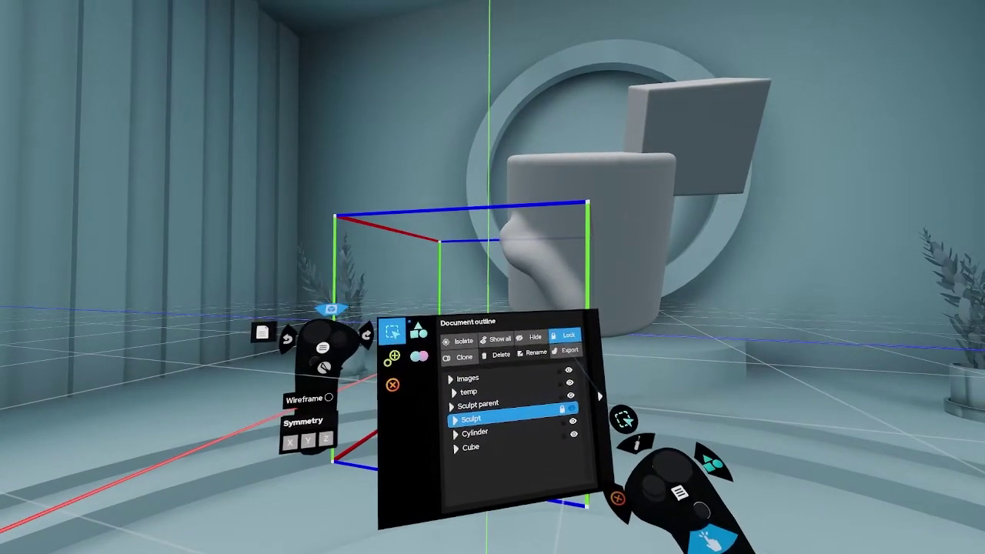
click(535, 338)
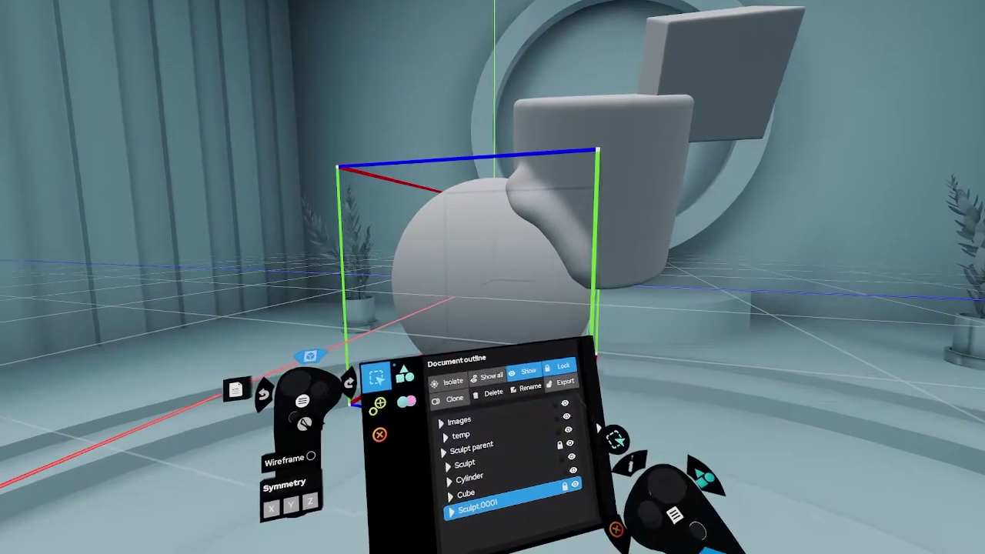
- Unlock the cloned Sculpt.0001 object and dismiss the export dialog without exporting
click(567, 368)
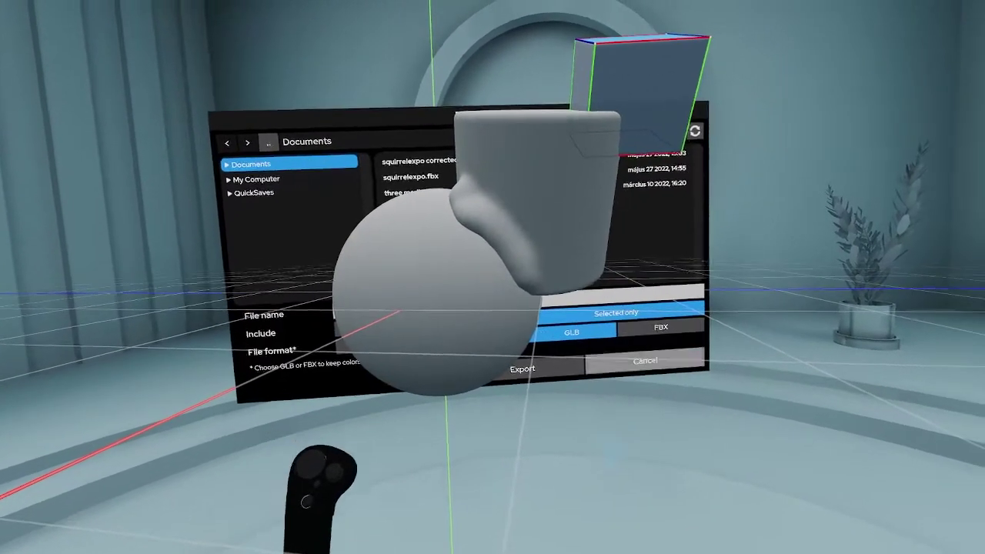
click(646, 360)
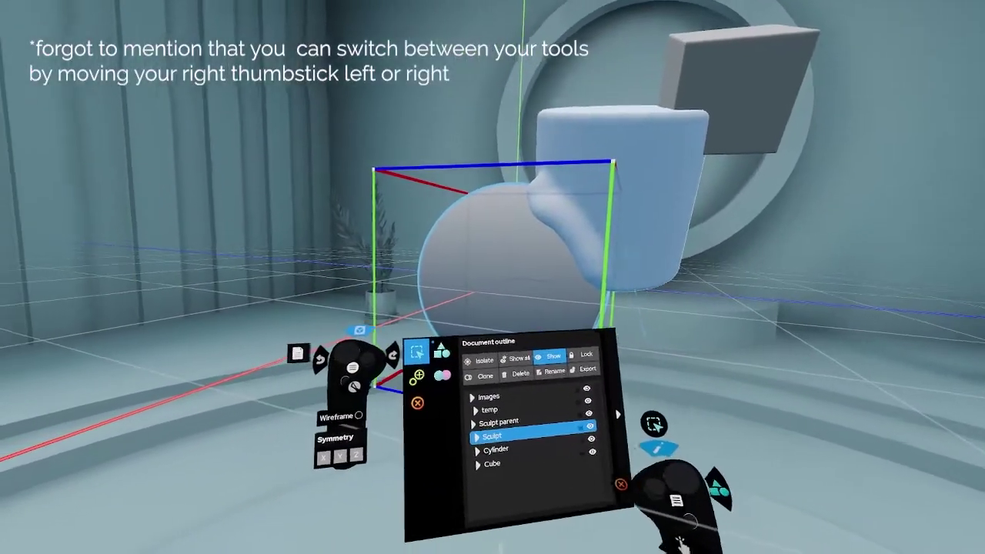
- Clone the sphere once to its side and once above it, and clone the sculpted cylinder to a lower spot
key(Right)
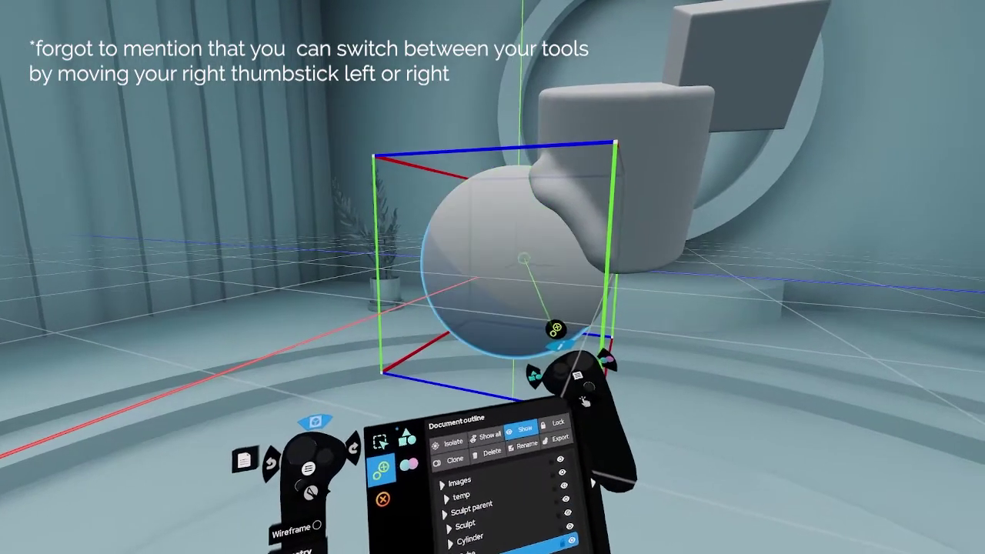
drag(556, 329, 811, 359)
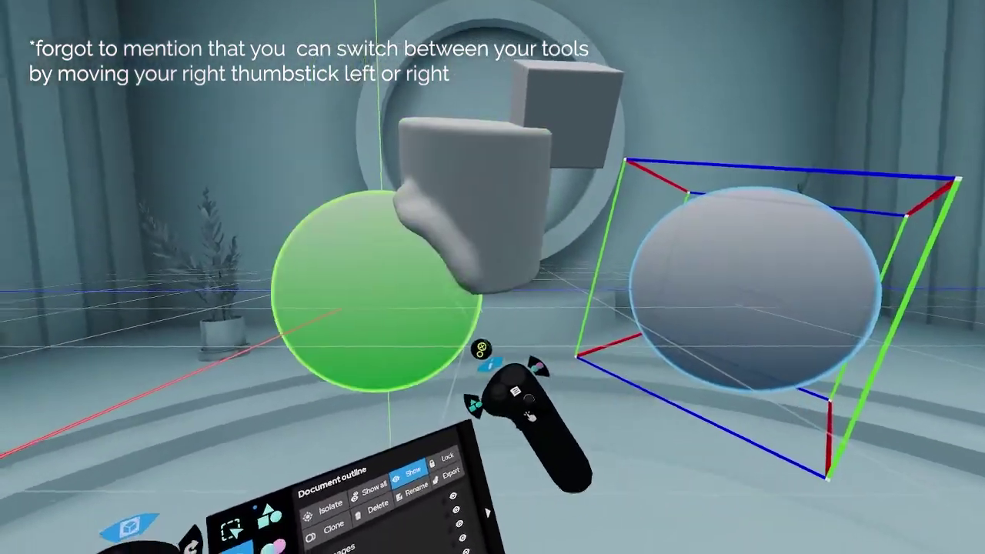
drag(492, 337, 530, 162)
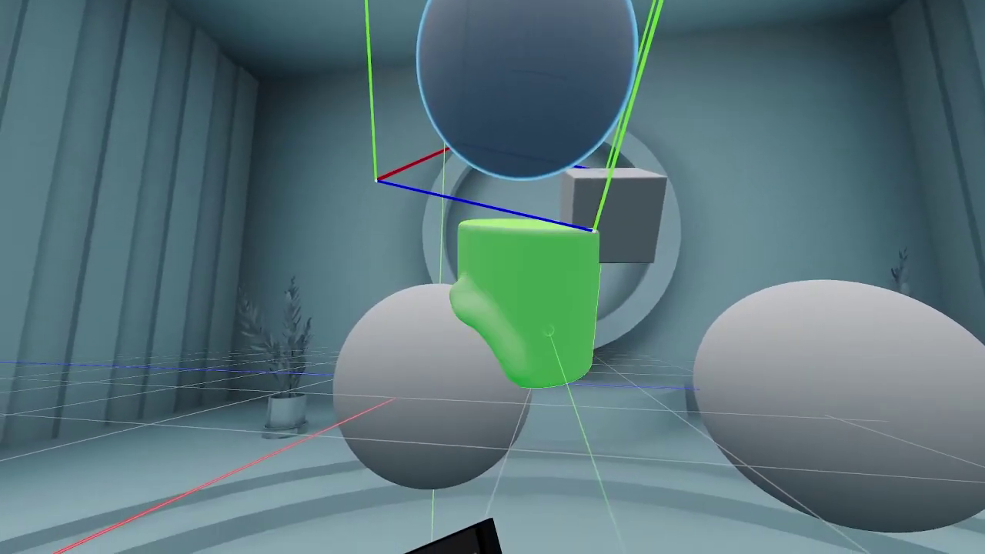
drag(549, 331, 646, 475)
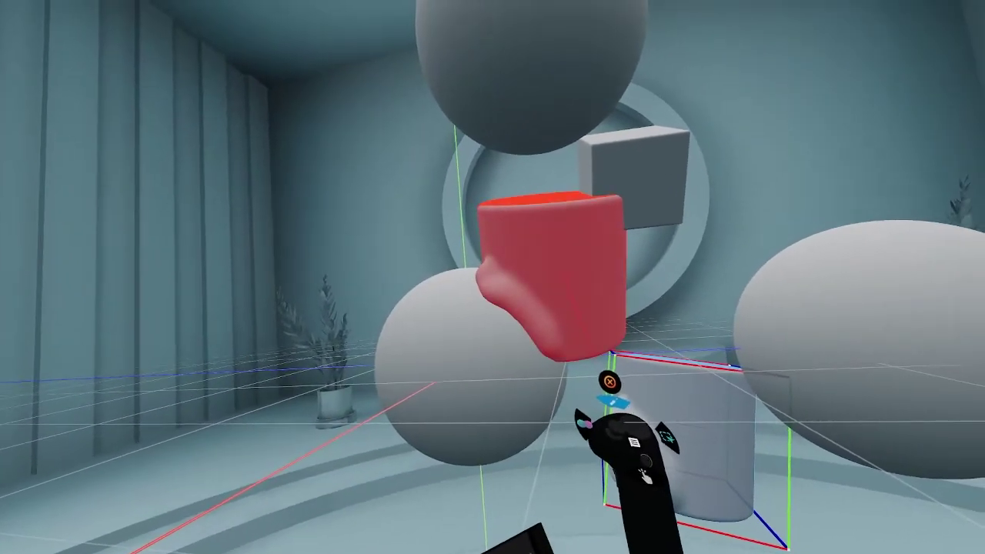
- Delete the sculpted cylinder, the original sphere and the cloned cylinder
click(609, 382)
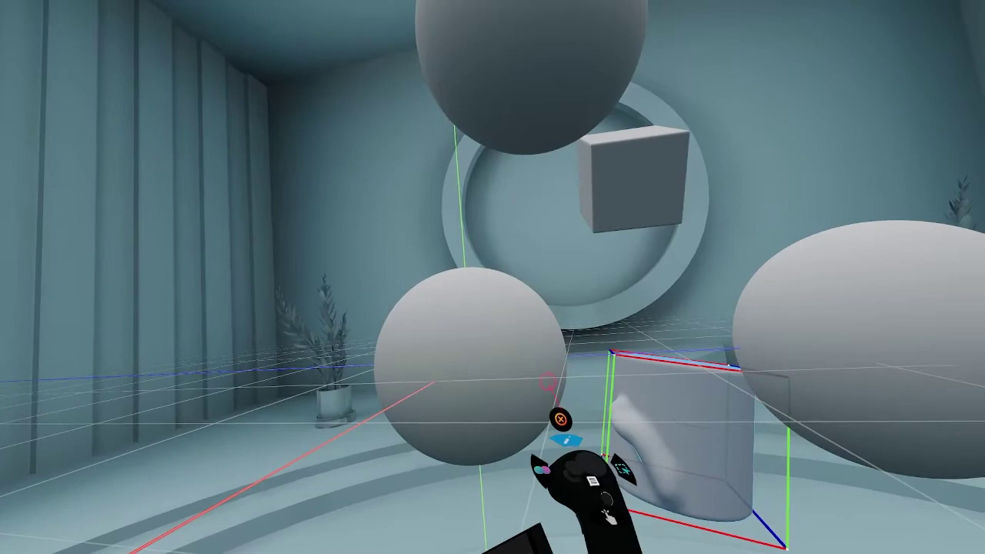
click(521, 451)
click(652, 422)
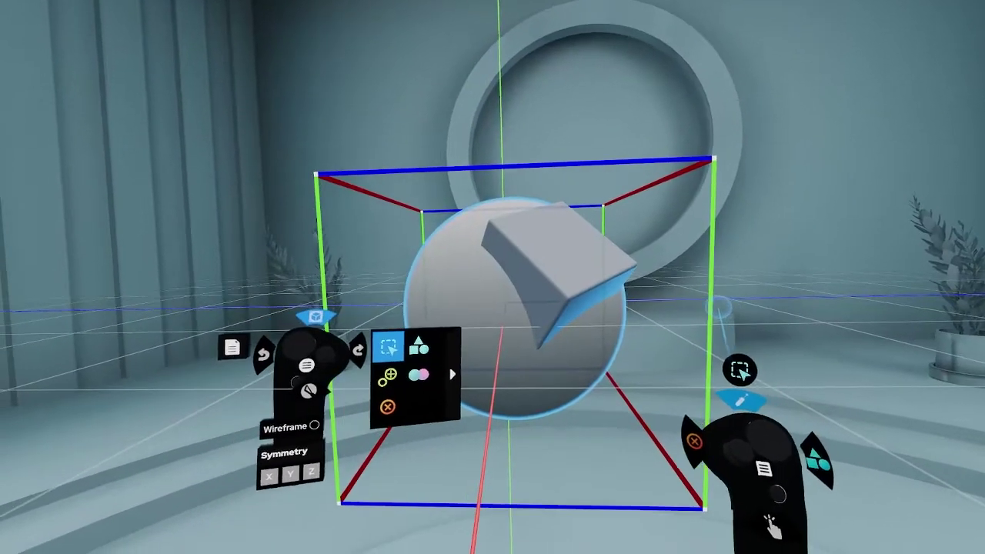
- Unite the sphere as object A and the cube as object B with a boolean union, and undo the union
click(410, 368)
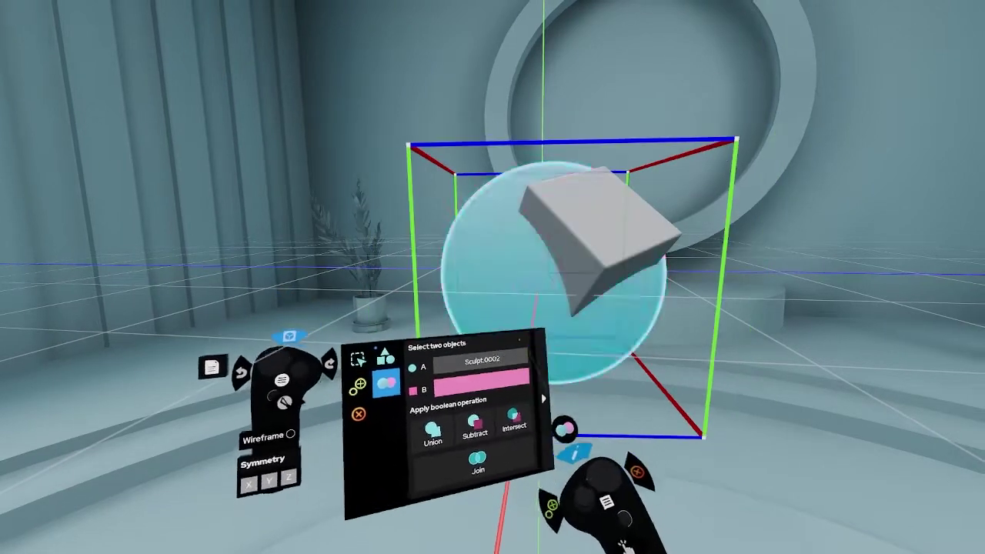
click(596, 227)
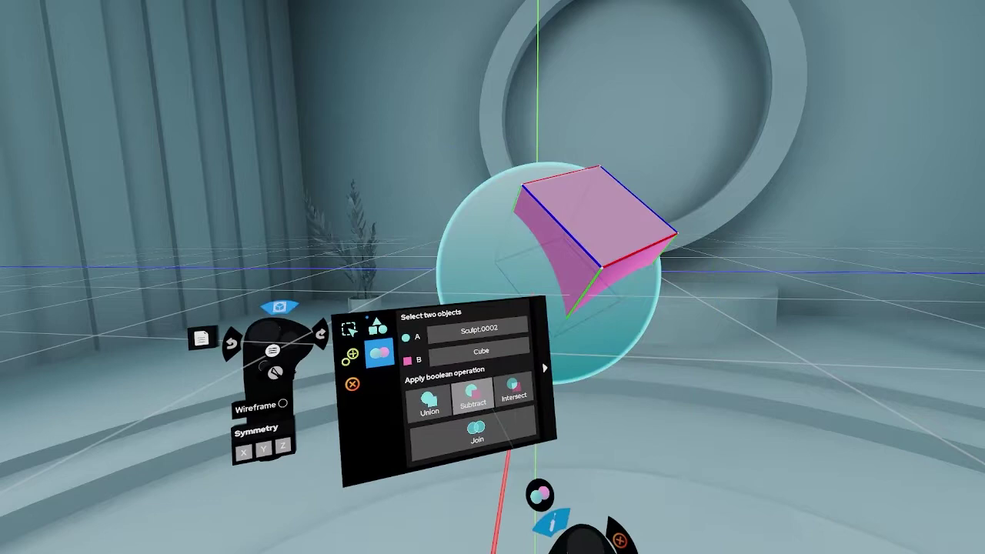
click(437, 406)
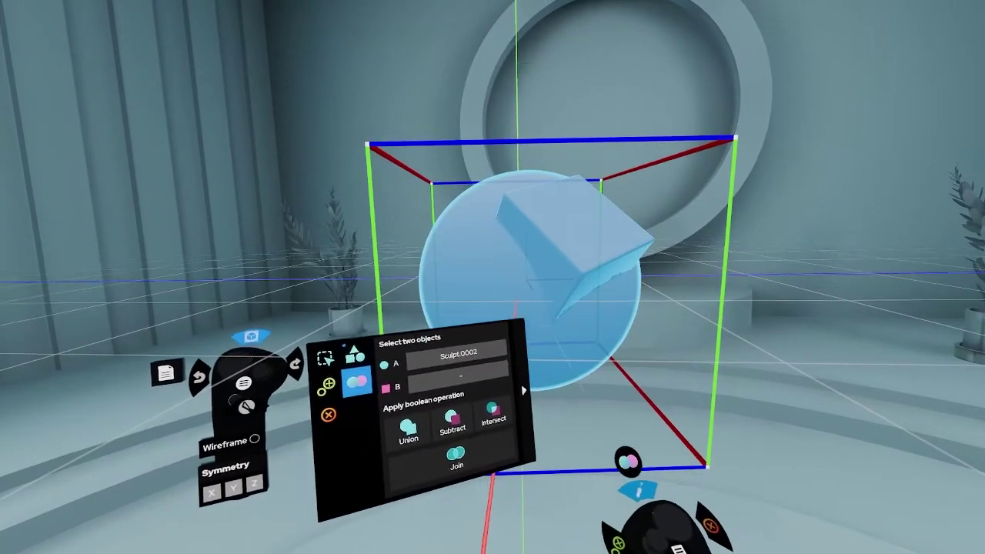
key(ctrl+z)
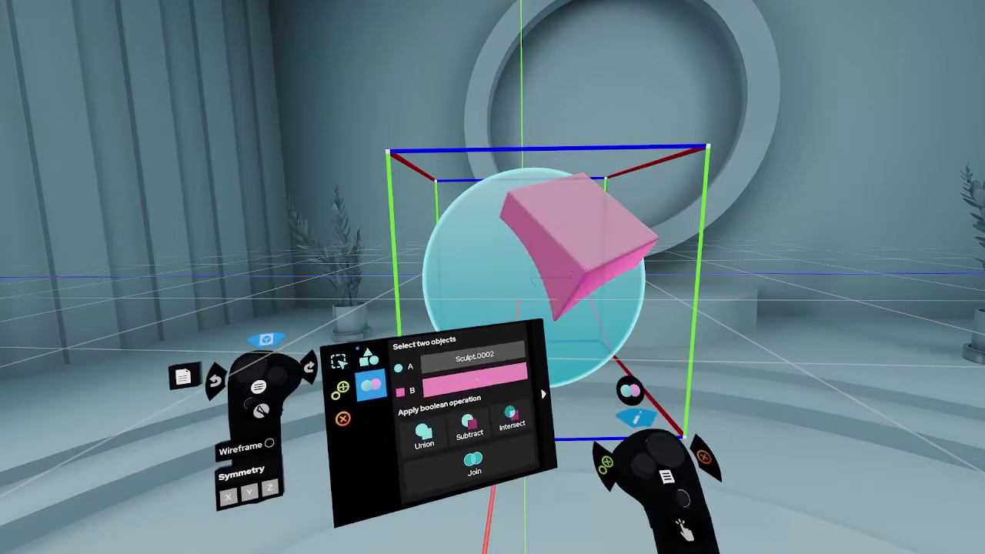
- Join the sphere and cube into one object, and separate its contiguous meshes back into 2 objects
click(587, 227)
click(475, 423)
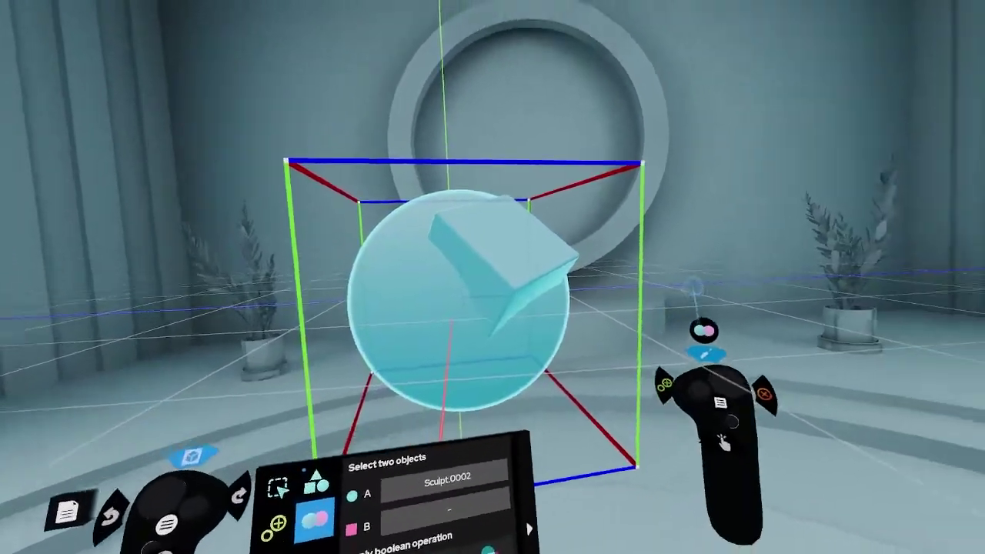
key(Menu)
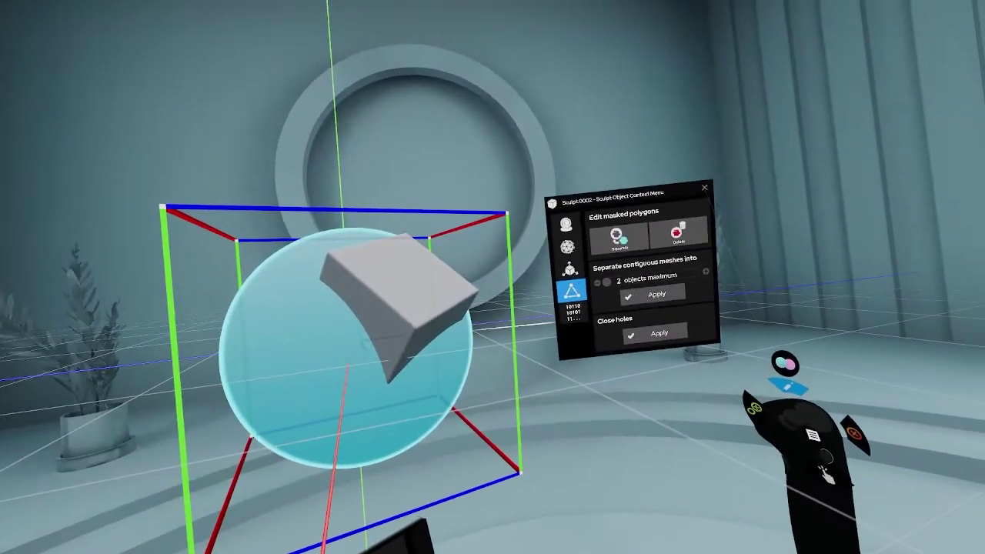
click(714, 186)
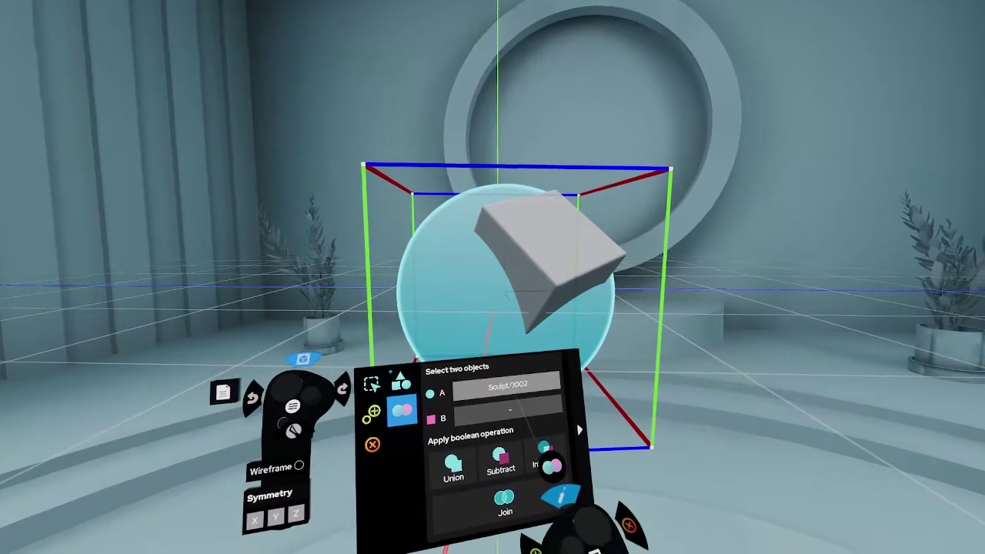
- Set the cube as object B and subtract it from the sphere with a boolean operation
click(517, 409)
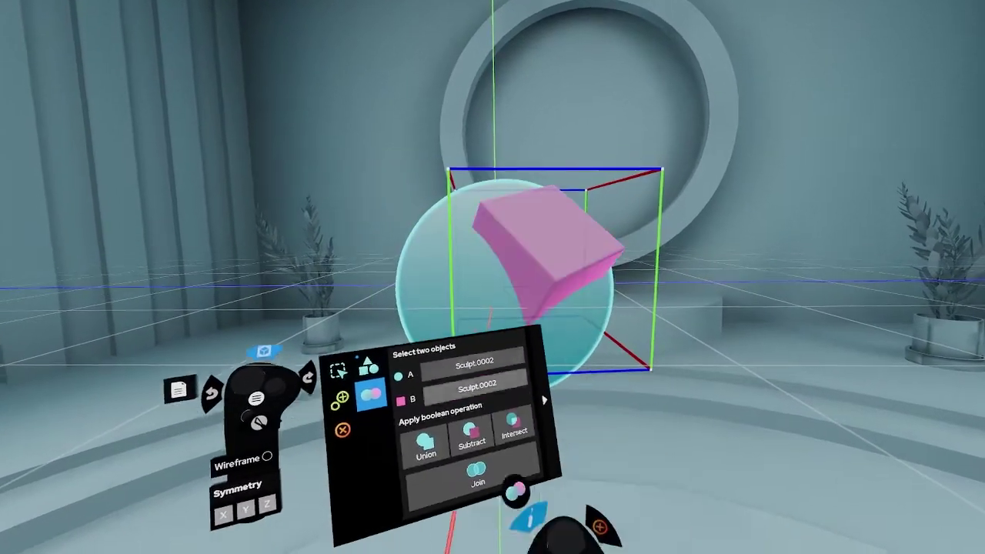
click(424, 476)
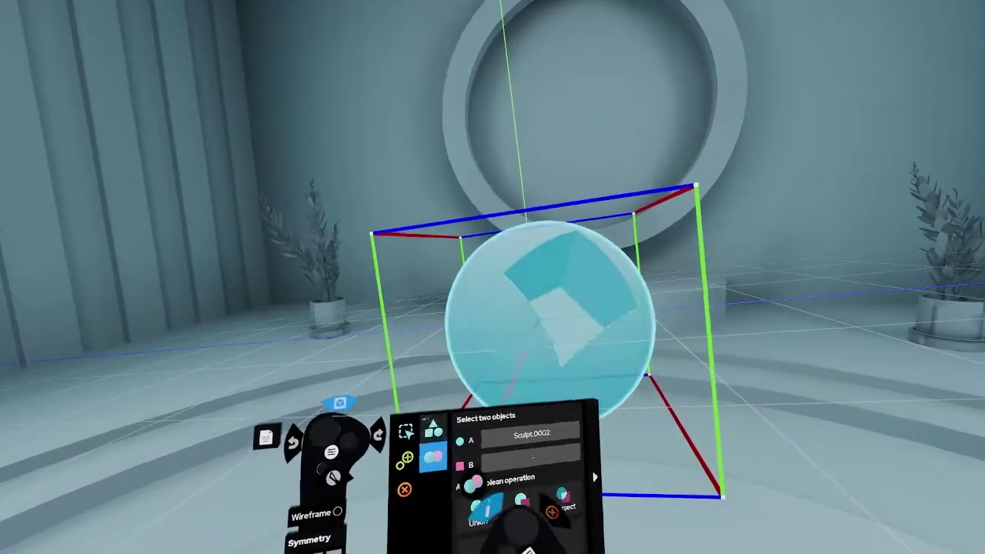
- Undo the subtraction, set the sphere as object A and the cube as object B, and apply a boolean intersection
click(334, 463)
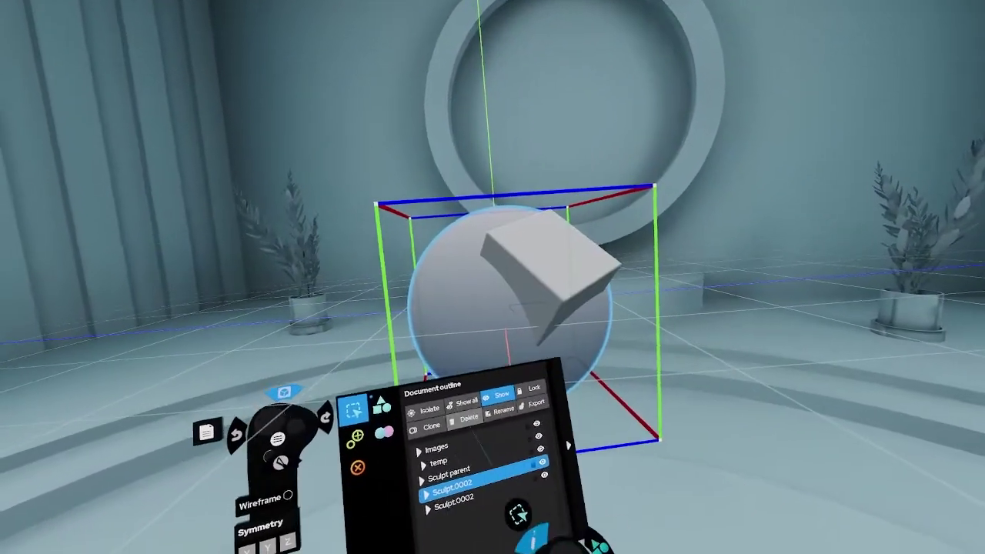
click(405, 429)
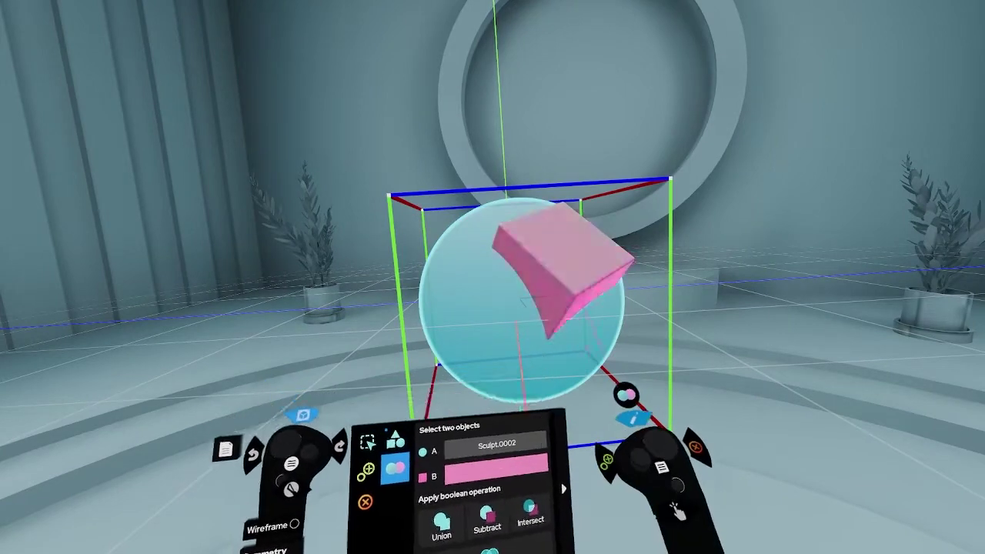
mouse_move(615, 470)
mouse_down()
mouse_move(653, 434)
mouse_move(592, 429)
mouse_move(633, 454)
mouse_move(581, 429)
mouse_move(553, 352)
mouse_move(545, 290)
mouse_move(587, 389)
mouse_up()
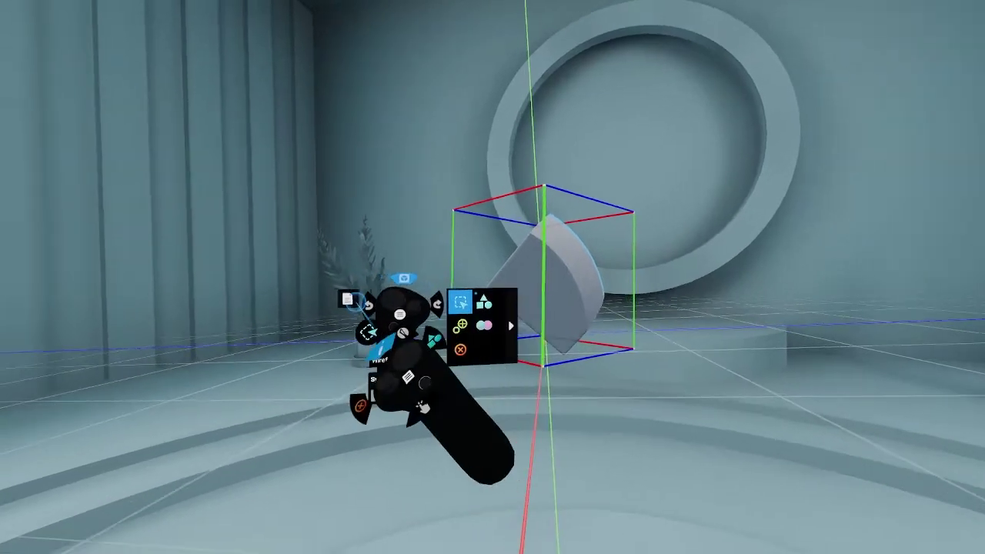
- Try the export settings for selected objects only with the OBJ, STL, GLB and FBX formats, and cancel the export
click(351, 298)
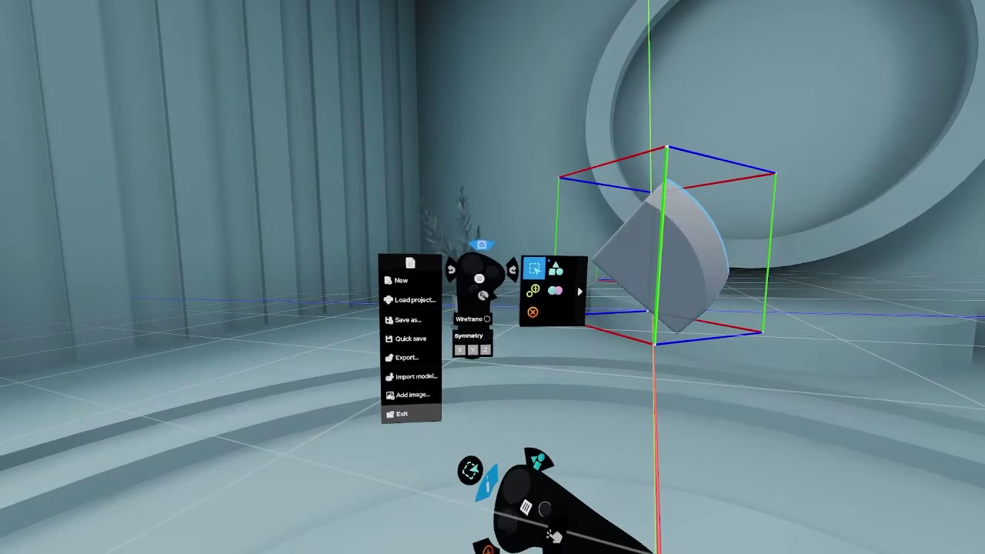
click(406, 362)
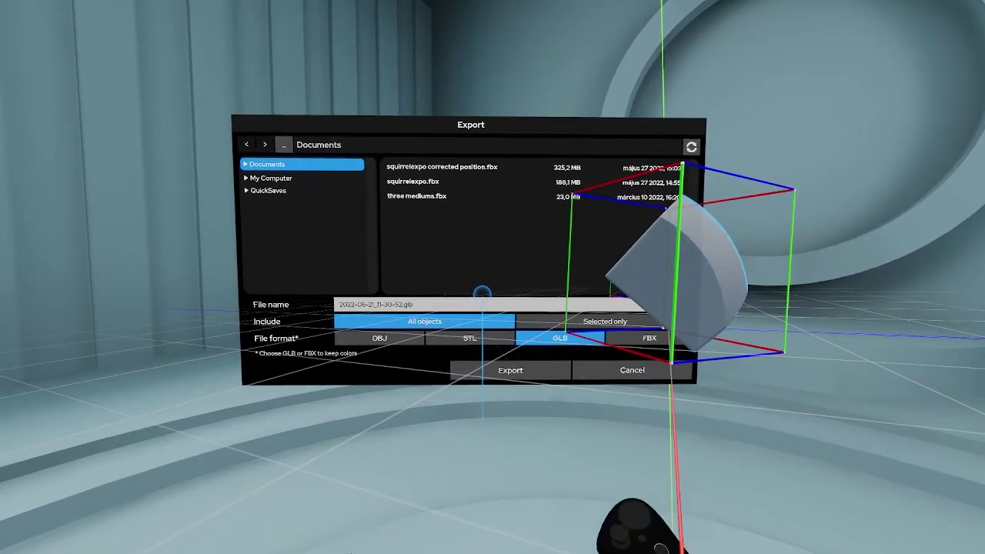
click(381, 338)
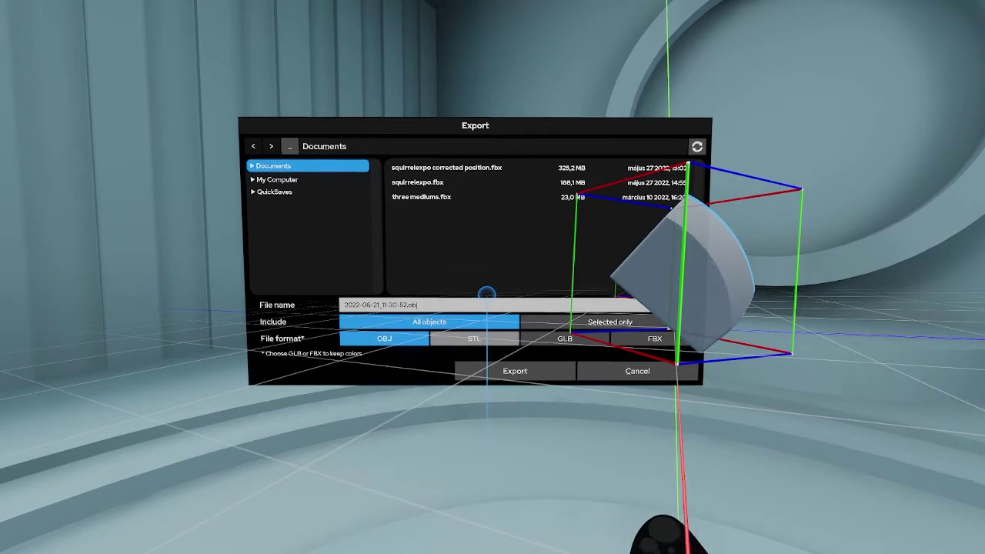
click(610, 321)
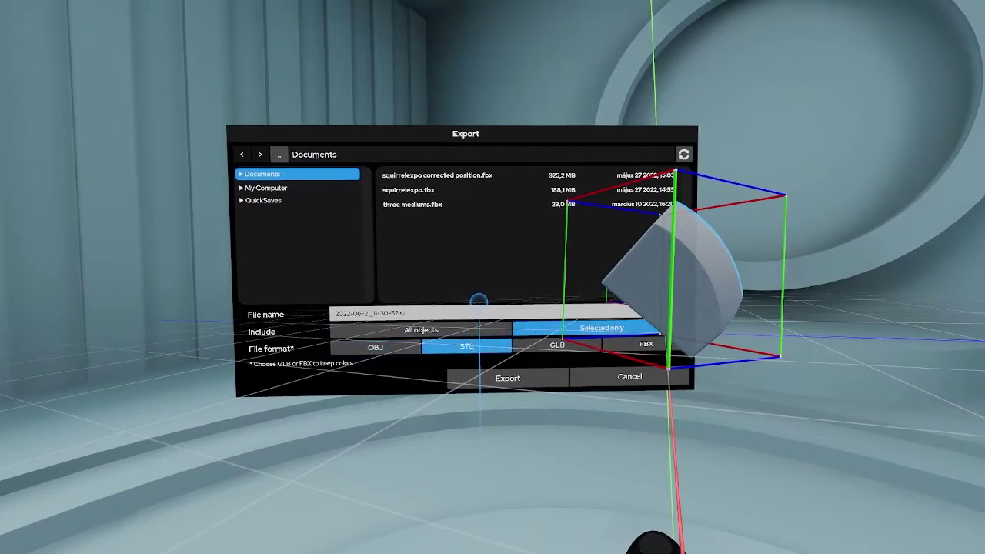
click(556, 344)
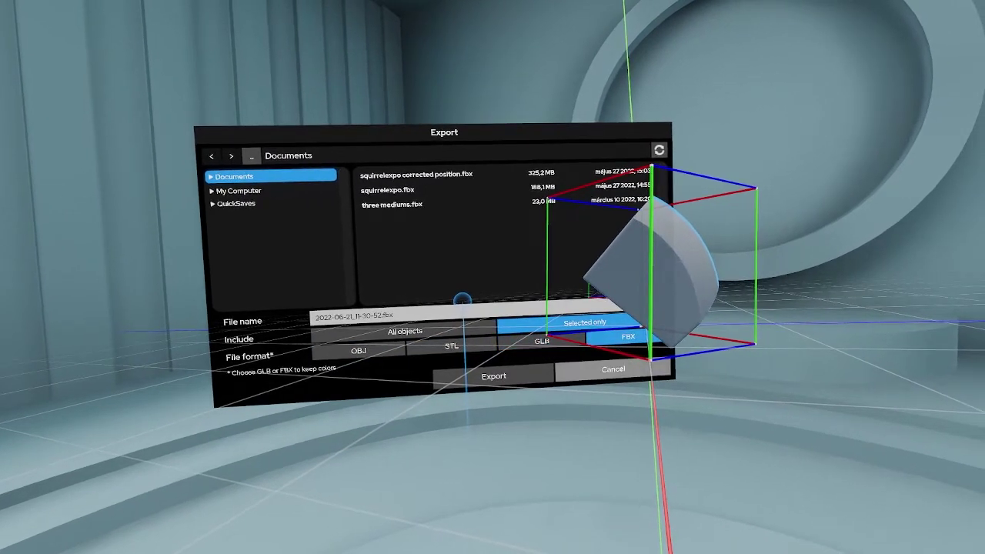
click(626, 338)
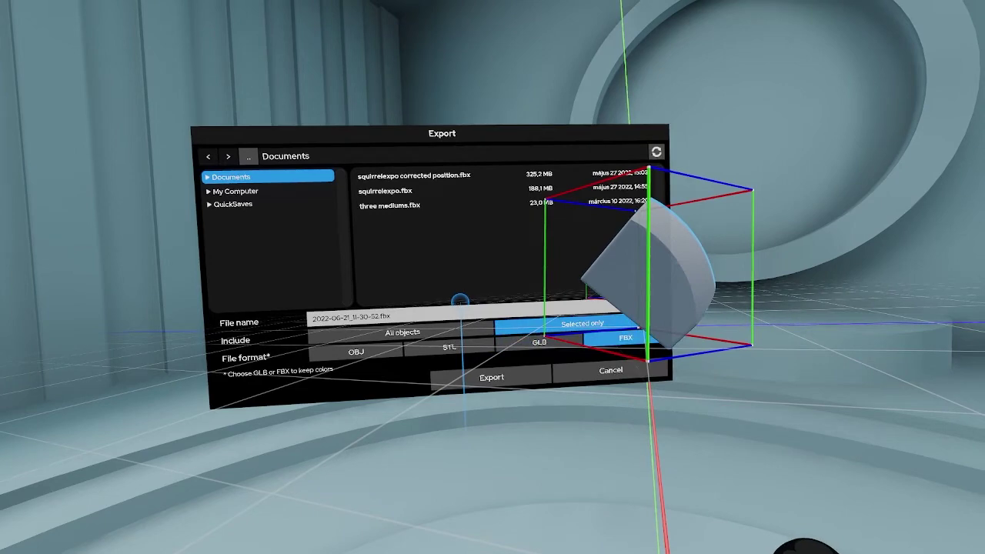
click(612, 370)
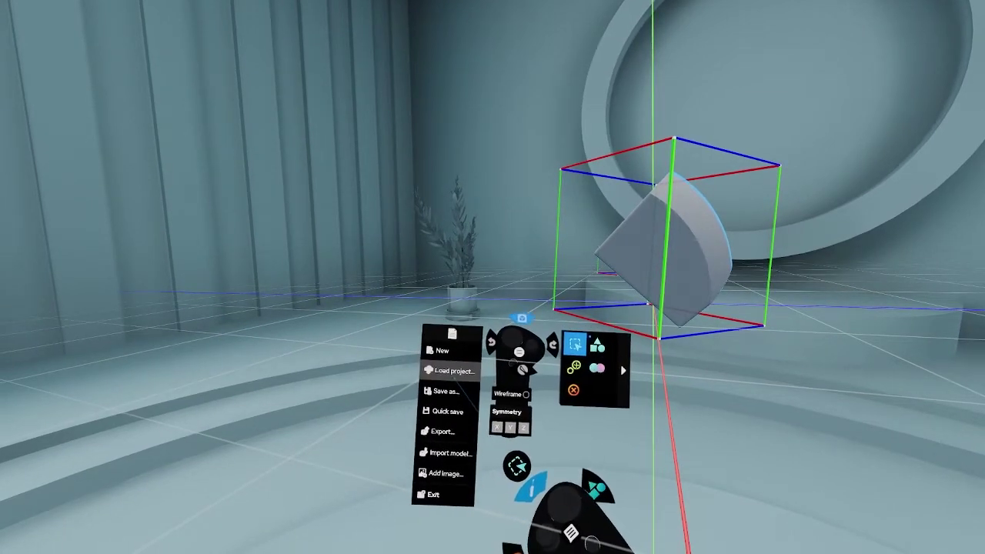
- Bring in the head bust model and the reference image, and place the image beside the head at a reduced size
click(454, 367)
click(427, 188)
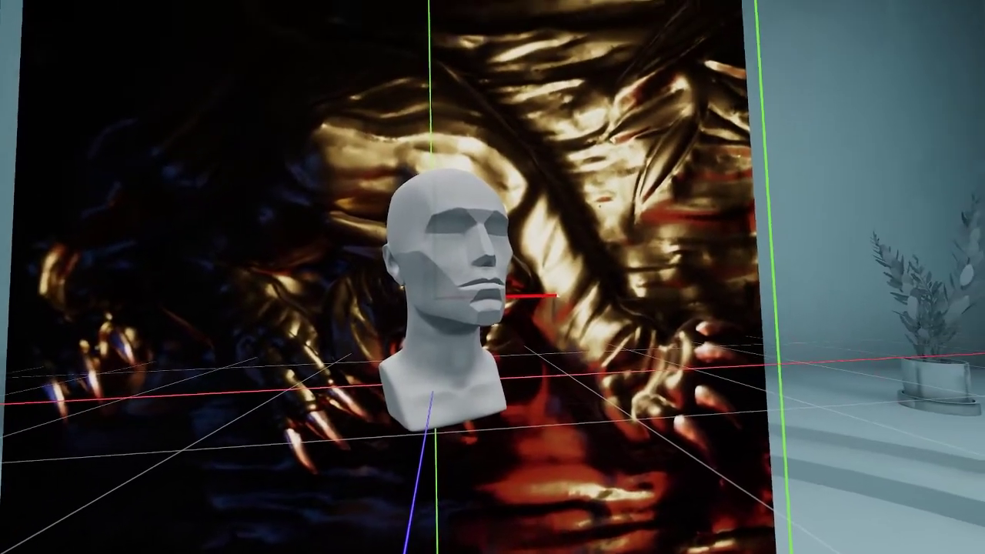
drag(442, 281, 508, 268)
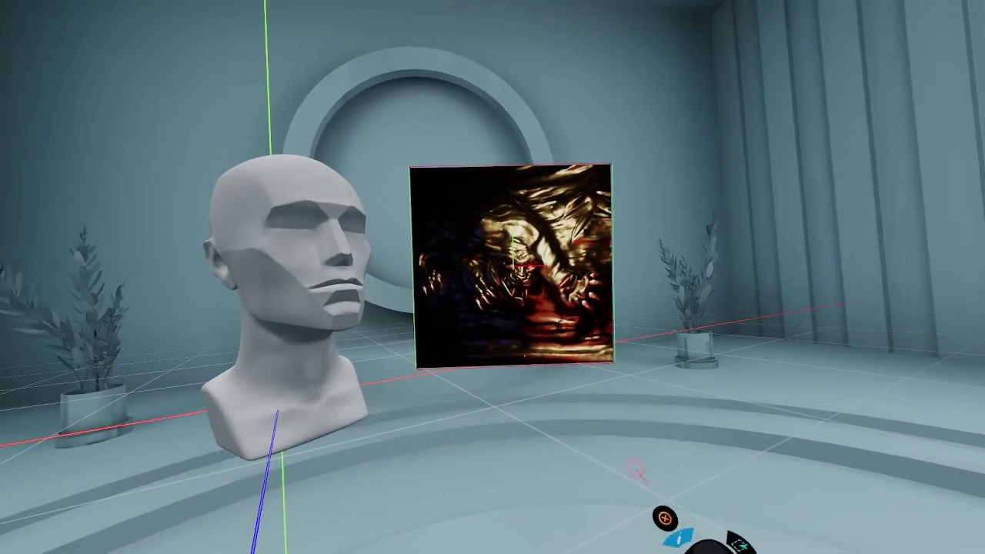